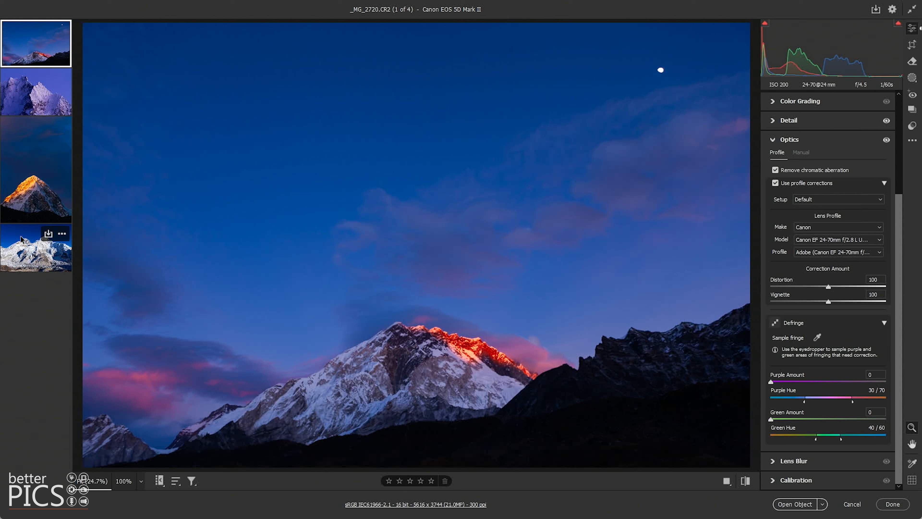
# Review the second, third and fourth mountain photos one after another
pyautogui.click(26, 102)
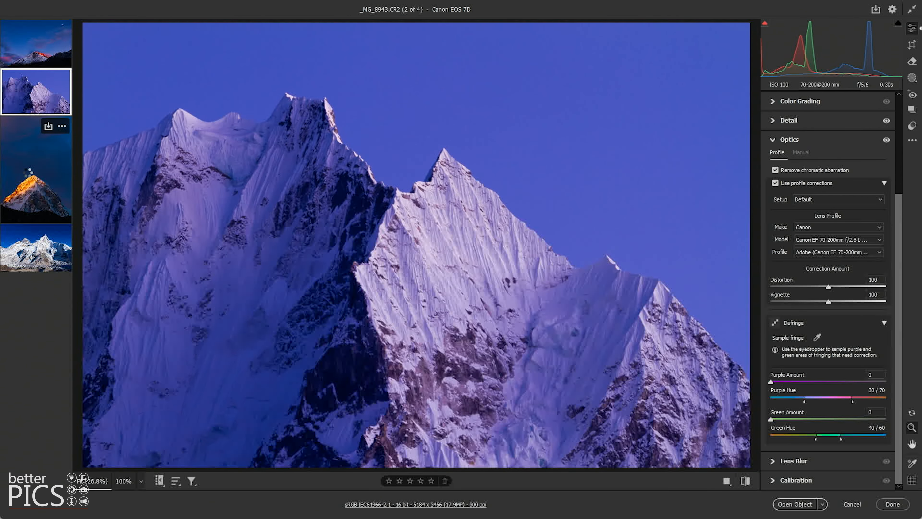
pyautogui.click(29, 172)
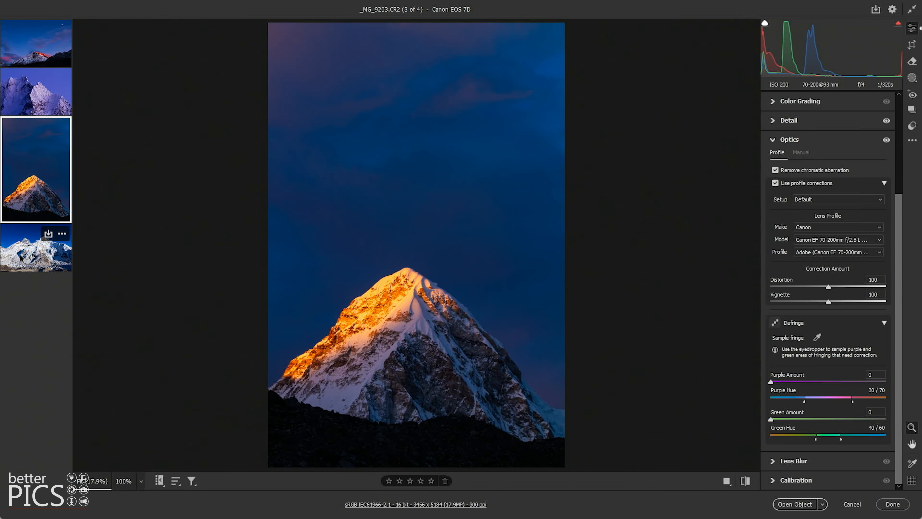
pyautogui.click(20, 255)
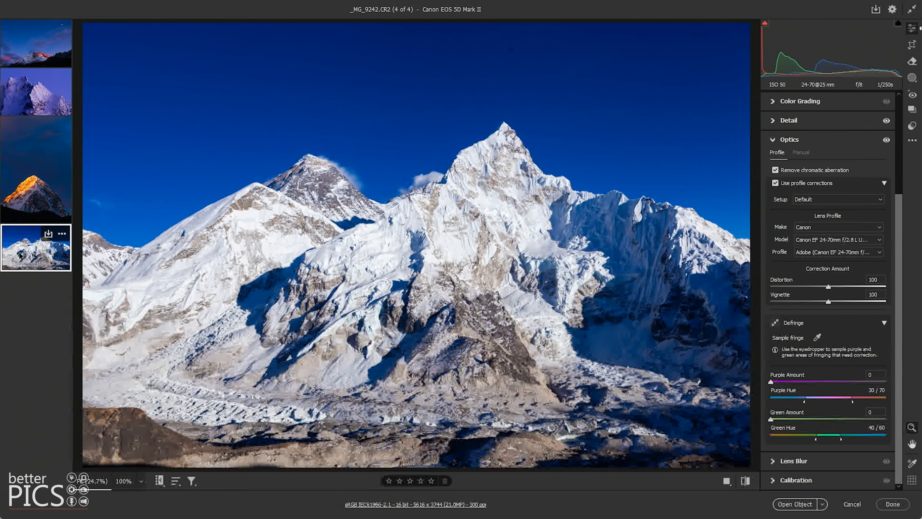
# Crop the first photo to the 4 x 5 / 8 x 10 ratio in portrait orientation and shift the image slightly right to center the mountain
pyautogui.click(16, 47)
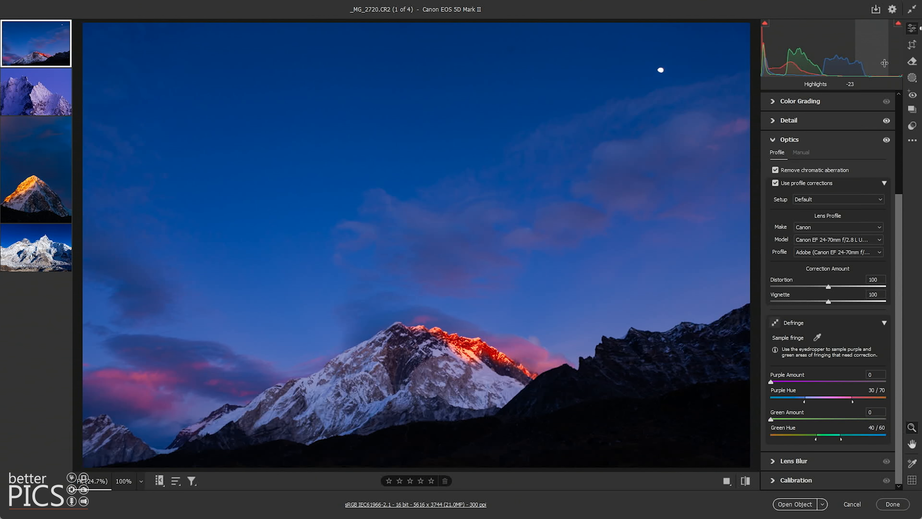
pyautogui.click(913, 45)
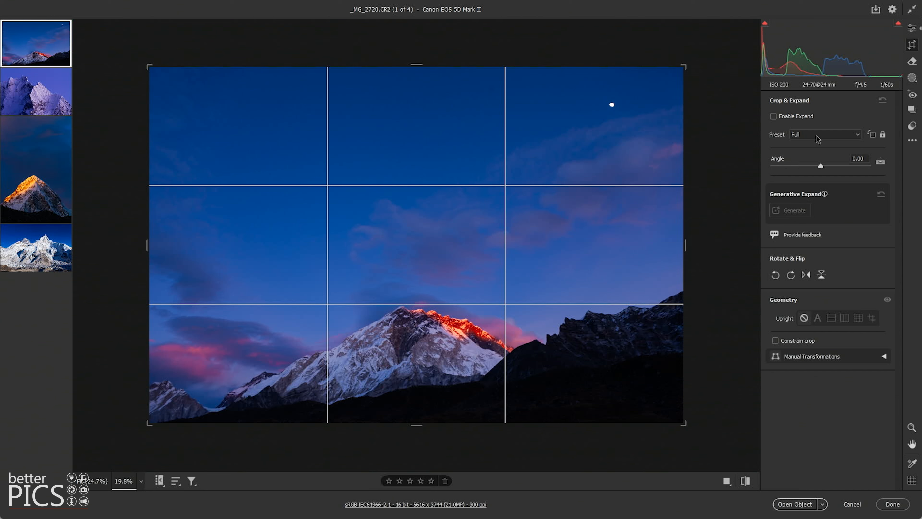
pyautogui.click(852, 138)
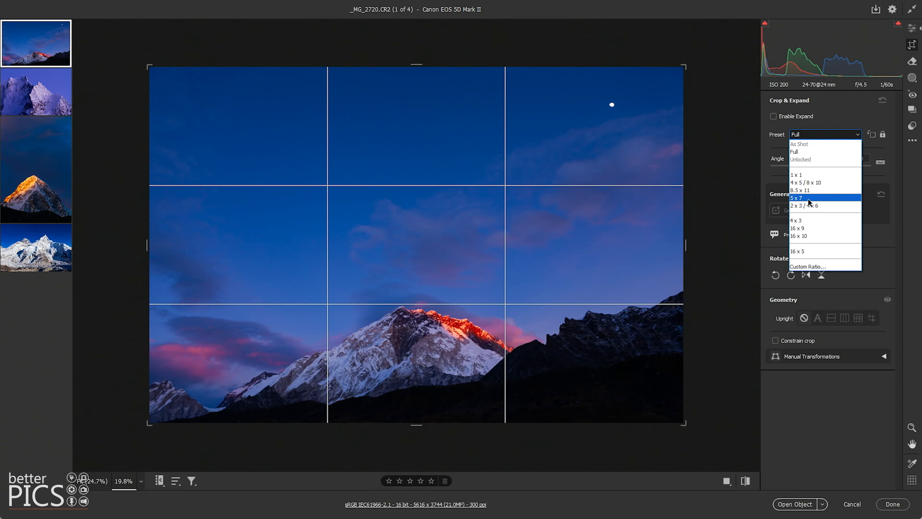
pyautogui.click(812, 183)
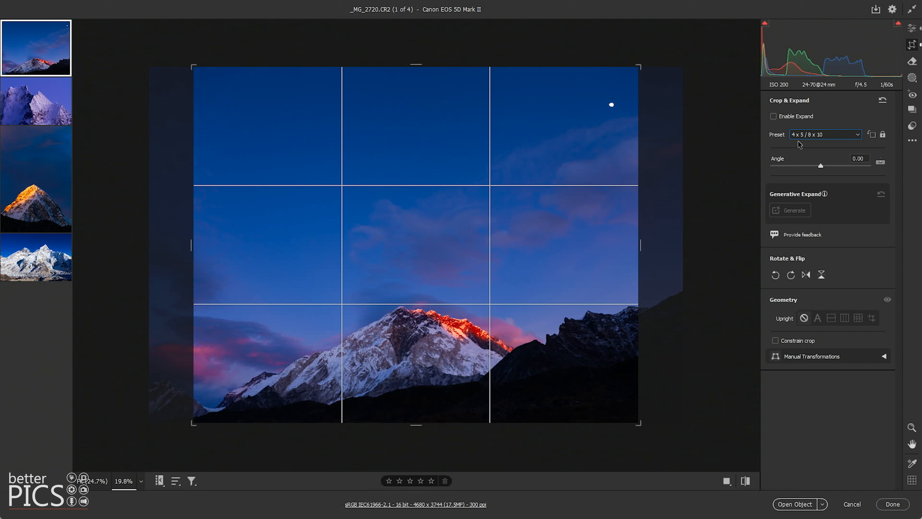
pyautogui.click(872, 136)
pyautogui.click(872, 136)
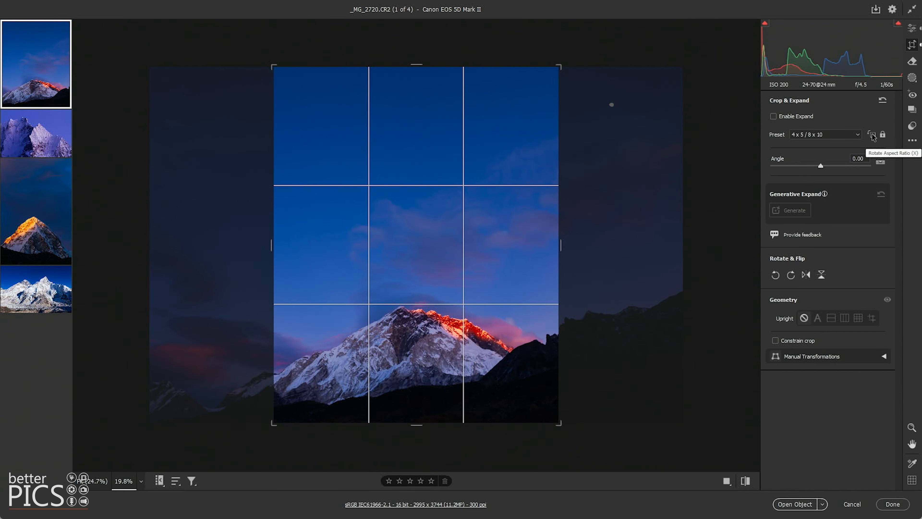
pyautogui.click(872, 136)
pyautogui.click(872, 136)
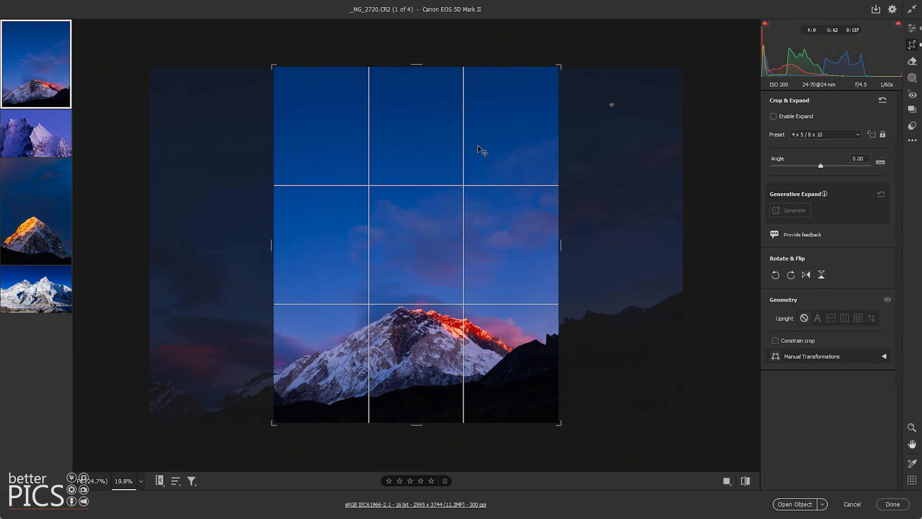
pyautogui.moveTo(482, 151)
pyautogui.mouseDown()
pyautogui.moveTo(469, 148)
pyautogui.moveTo(507, 149)
pyautogui.moveTo(499, 146)
pyautogui.mouseUp()
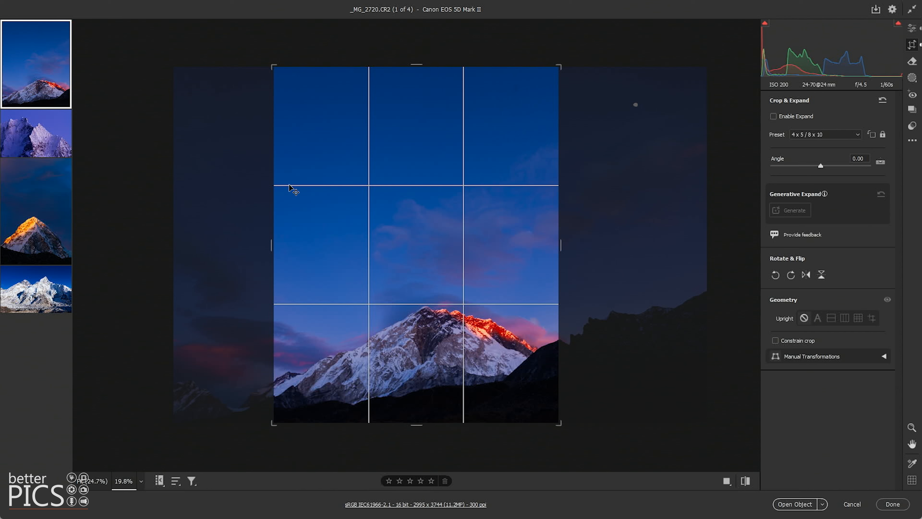
pyautogui.moveTo(477, 169); pyautogui.dragTo(479, 170)
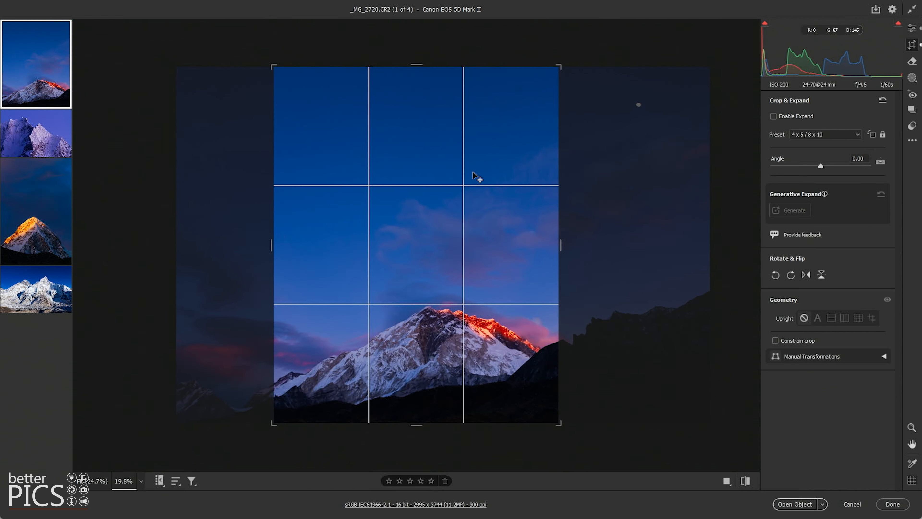
# Crop the second photo to 4 x 5 / 8 x 10 in portrait orientation and shift the image left within the frame
pyautogui.click(31, 143)
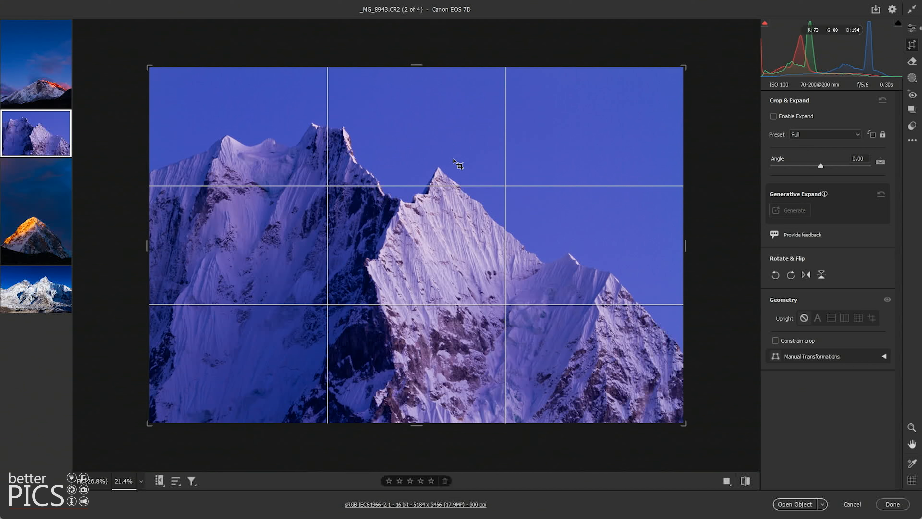
pyautogui.click(858, 136)
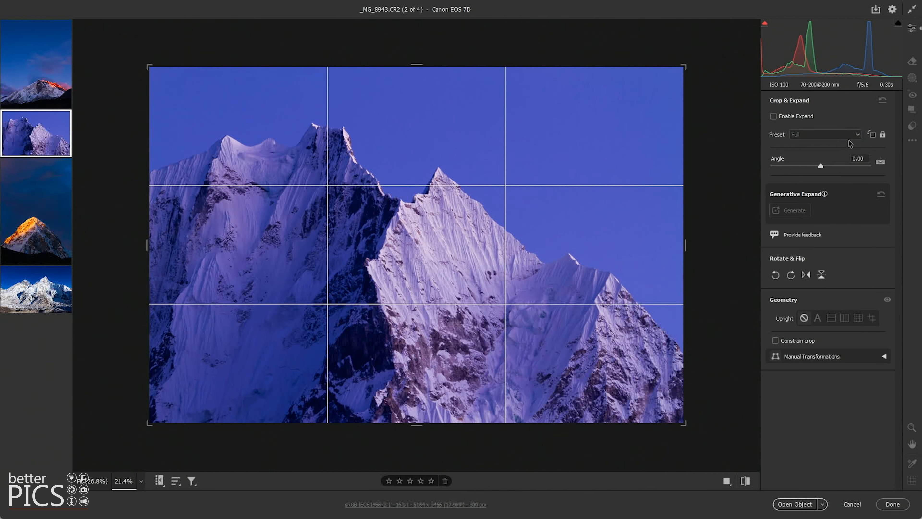
pyautogui.click(841, 134)
pyautogui.click(828, 183)
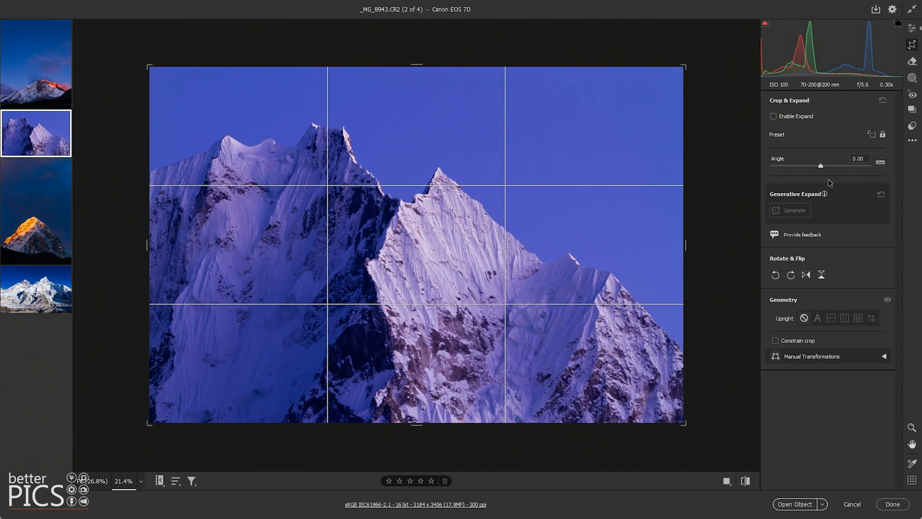
pyautogui.click(872, 136)
pyautogui.moveTo(500, 241); pyautogui.dragTo(471, 235)
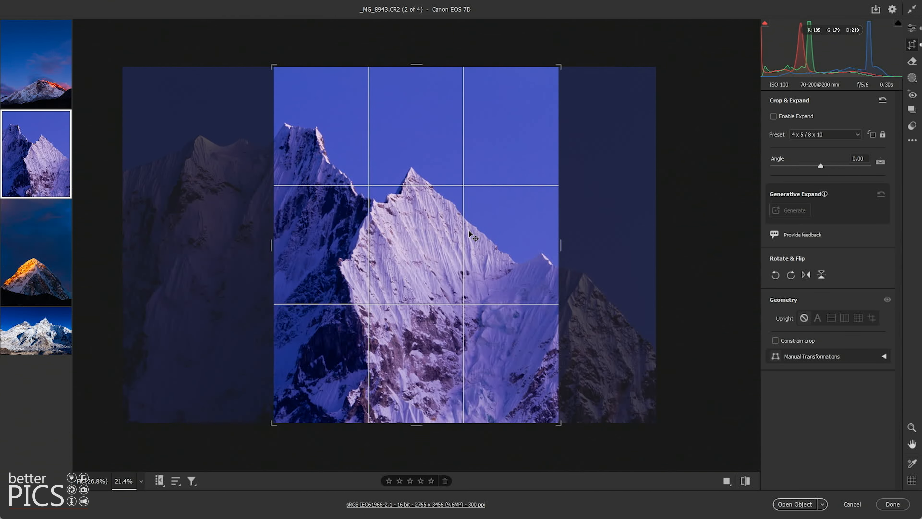
pyautogui.moveTo(515, 202)
pyautogui.mouseDown()
pyautogui.moveTo(502, 227)
pyautogui.moveTo(507, 220)
pyautogui.moveTo(490, 220)
pyautogui.moveTo(507, 213)
pyautogui.mouseUp()
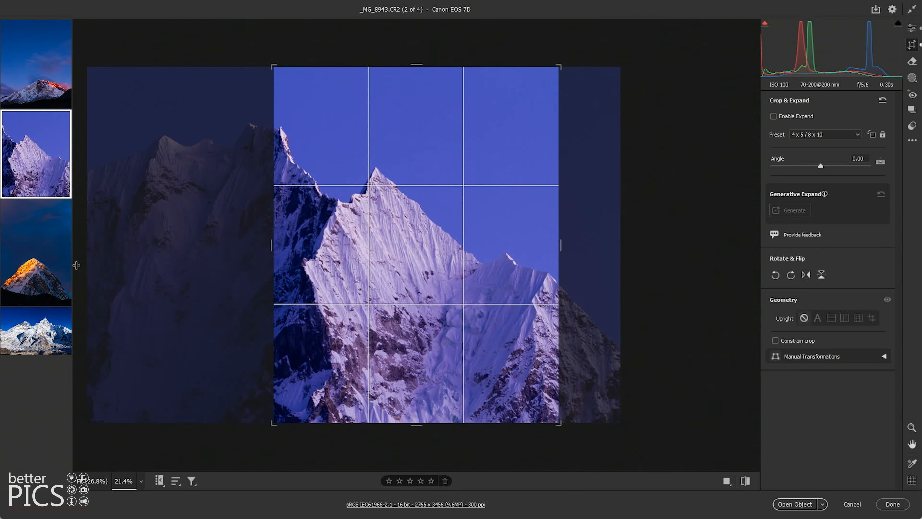
# Crop the third photo to 4 x 5 / 8 x 10 and move the image up to include more foreground below the peak
pyautogui.click(62, 247)
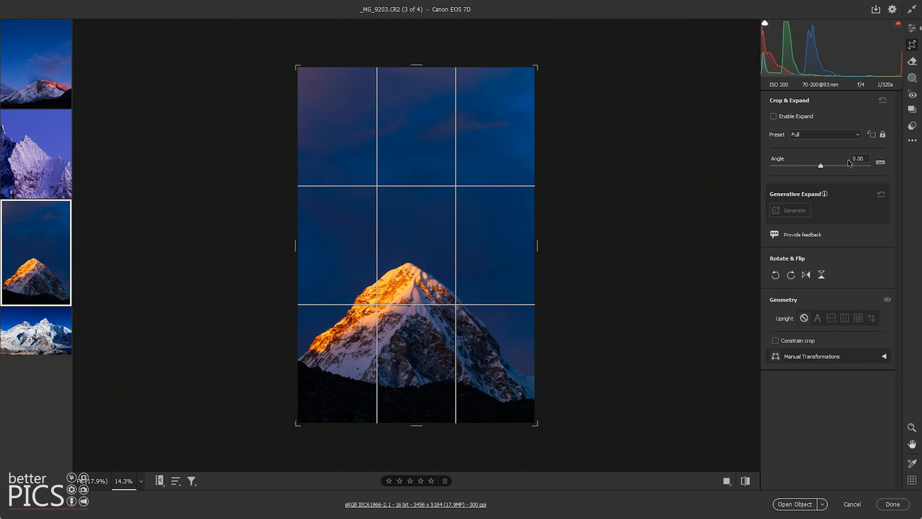
pyautogui.click(853, 136)
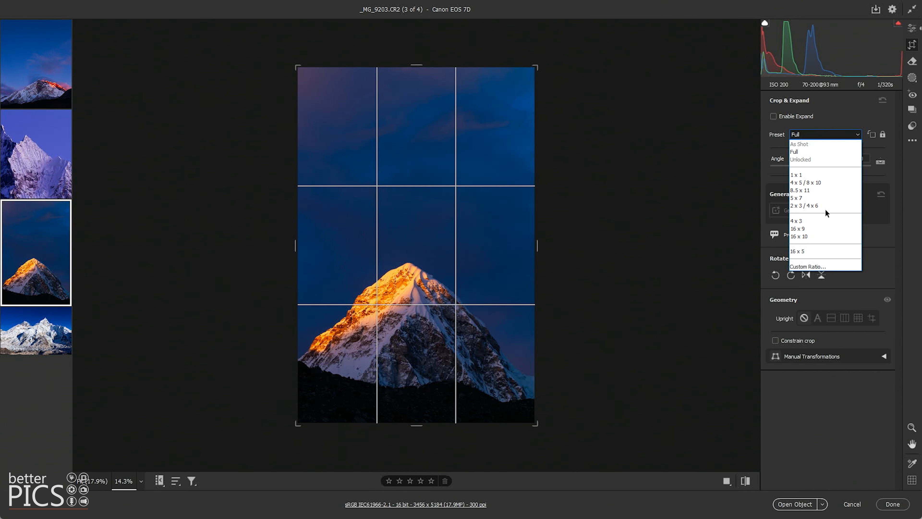
pyautogui.click(820, 182)
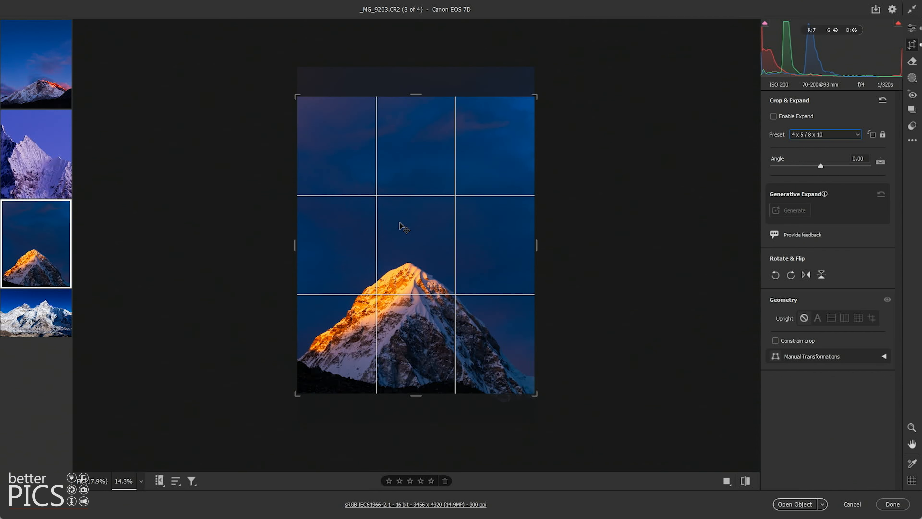
pyautogui.moveTo(469, 256)
pyautogui.mouseDown()
pyautogui.moveTo(471, 231)
pyautogui.moveTo(469, 258)
pyautogui.mouseUp()
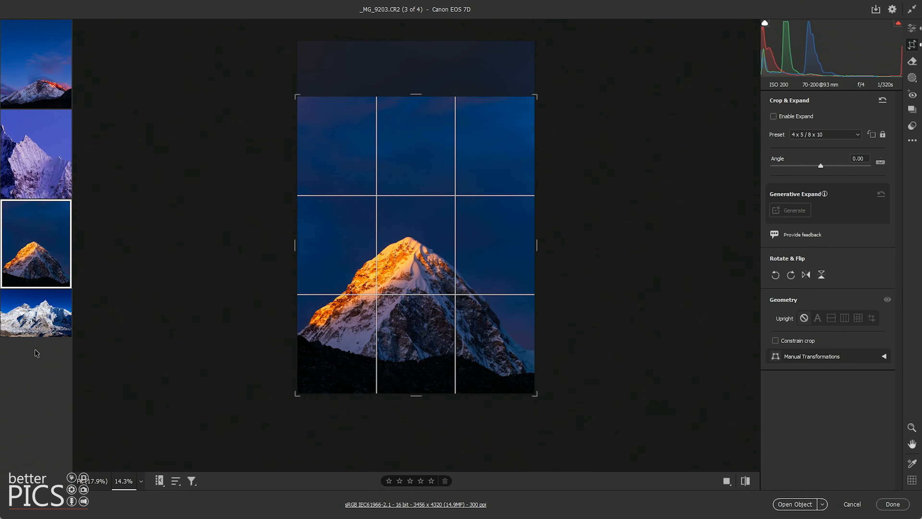
# Crop the fourth photo to 4 x 5 / 8 x 10 in portrait orientation, shift the image slightly right to balance both peaks, and finish cropping
pyautogui.click(30, 322)
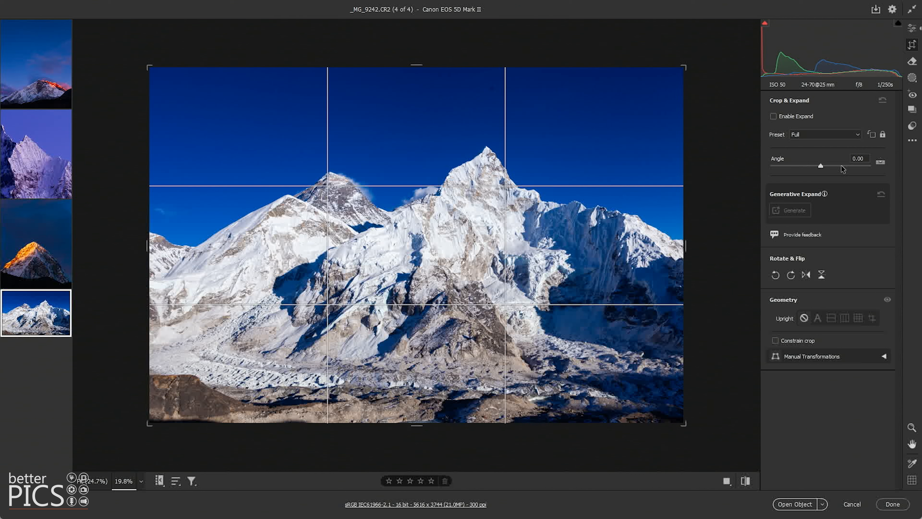
pyautogui.click(857, 135)
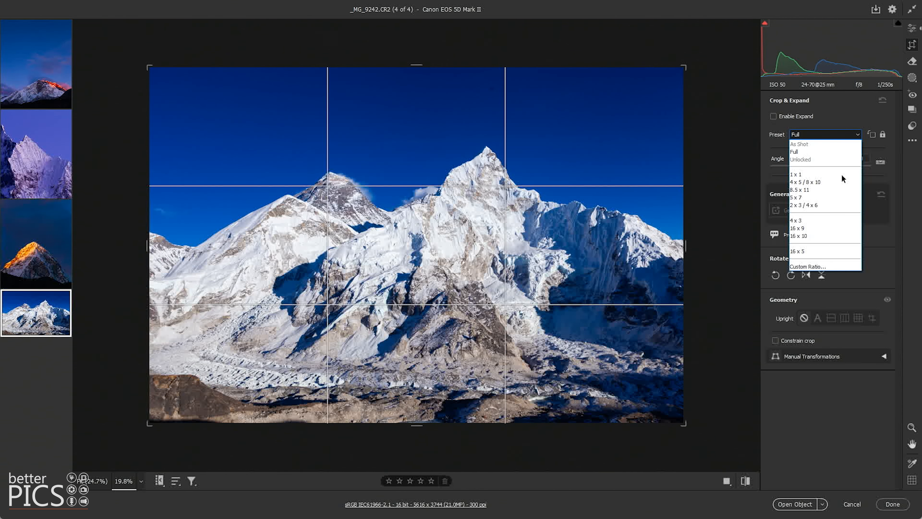
pyautogui.click(814, 192)
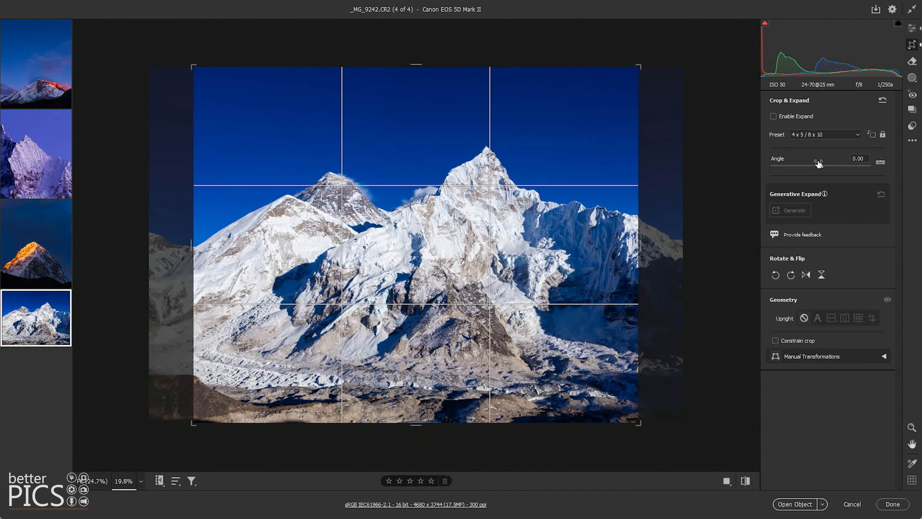
pyautogui.click(871, 134)
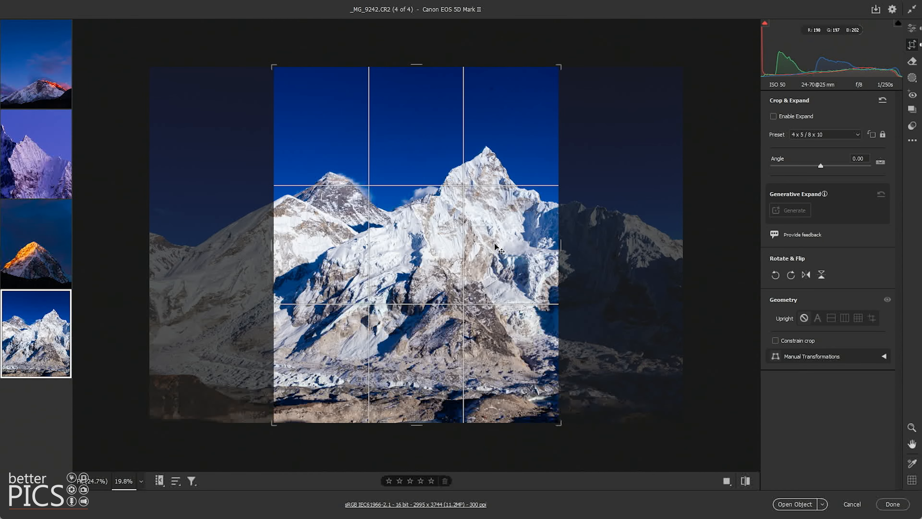
pyautogui.moveTo(496, 247); pyautogui.dragTo(512, 247)
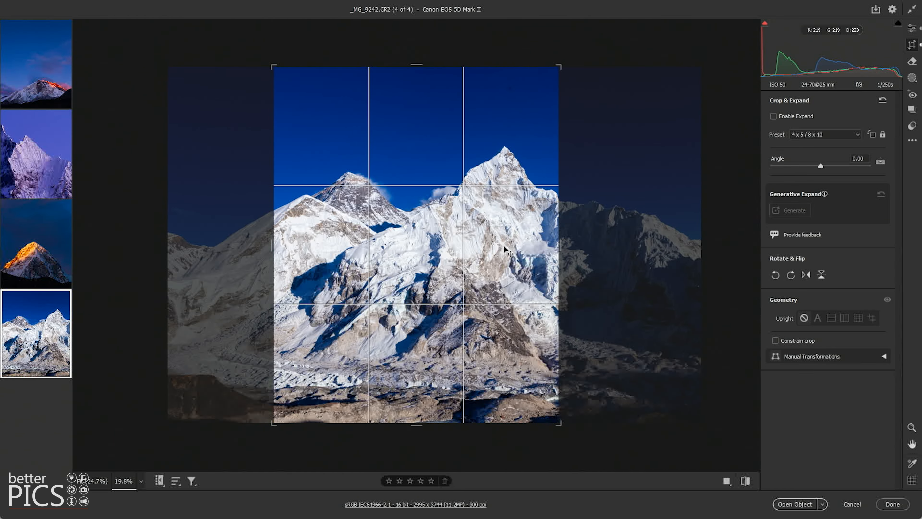
pyautogui.click(911, 28)
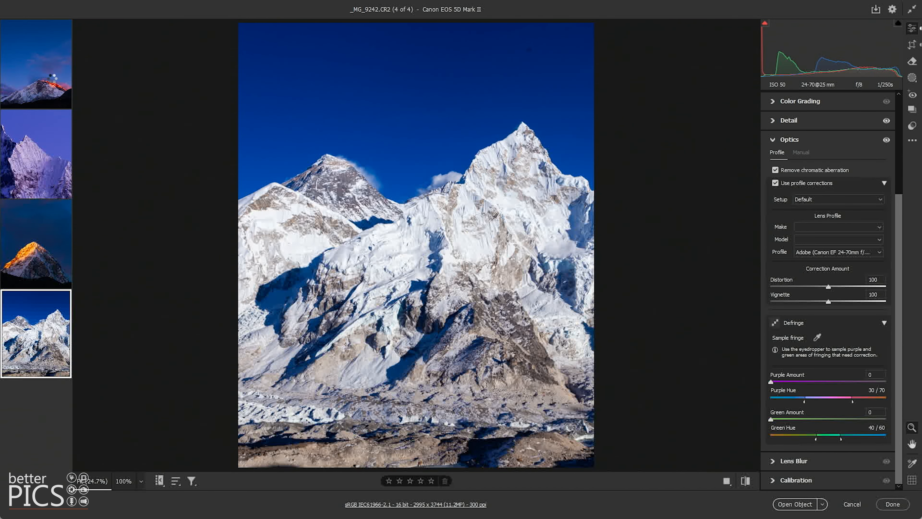
# Check the finished crop of each of the four photos in turn
pyautogui.click(52, 76)
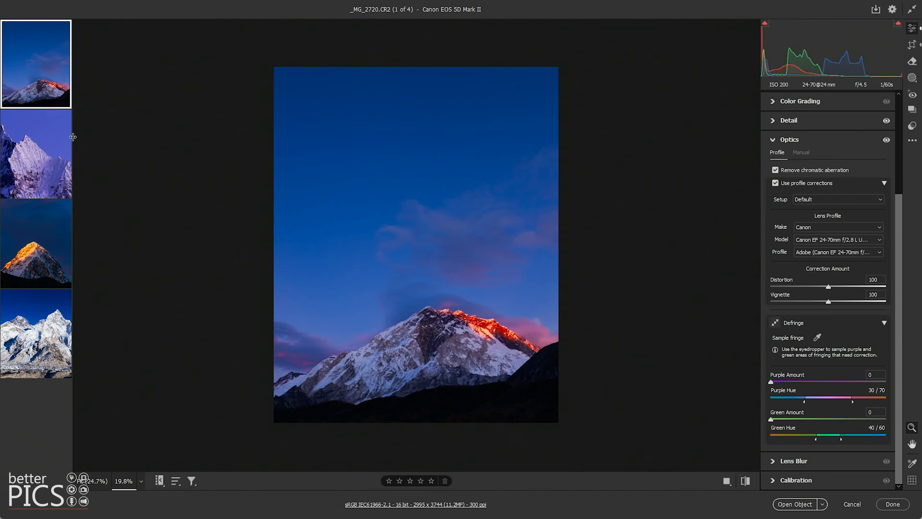
pyautogui.click(51, 160)
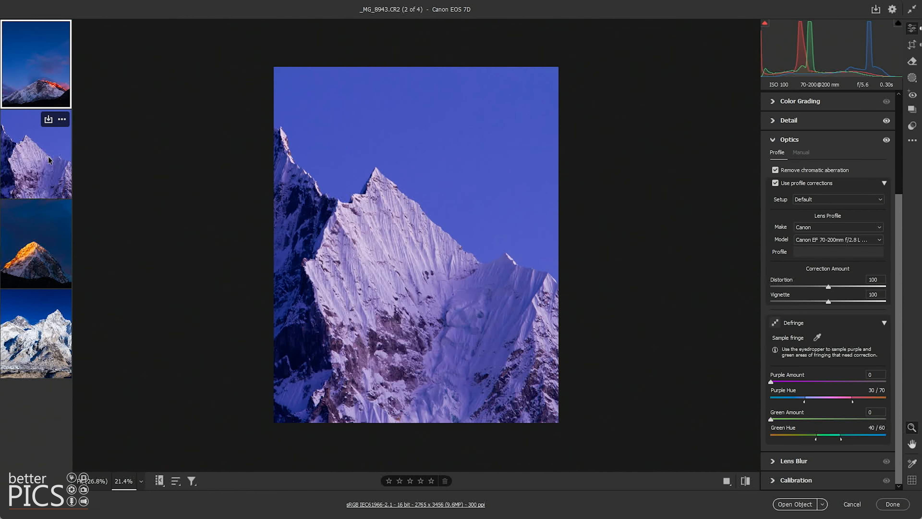
pyautogui.click(36, 250)
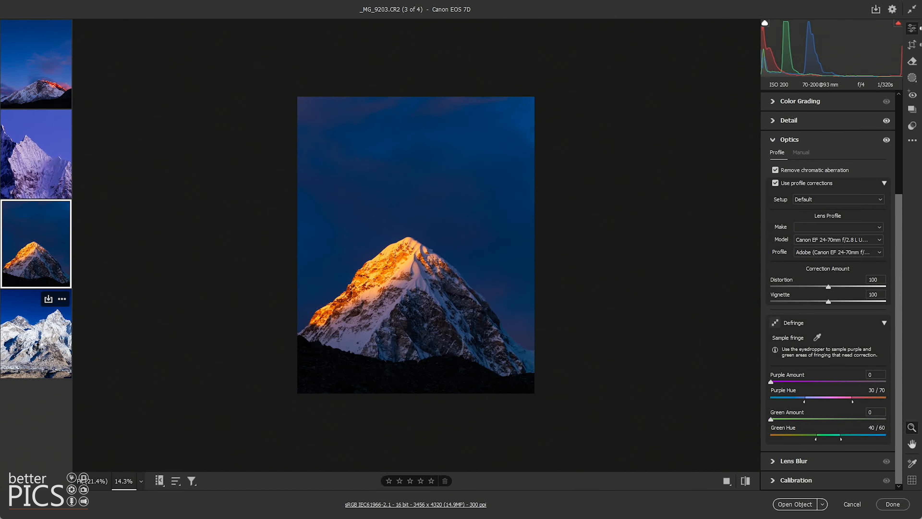
pyautogui.click(40, 350)
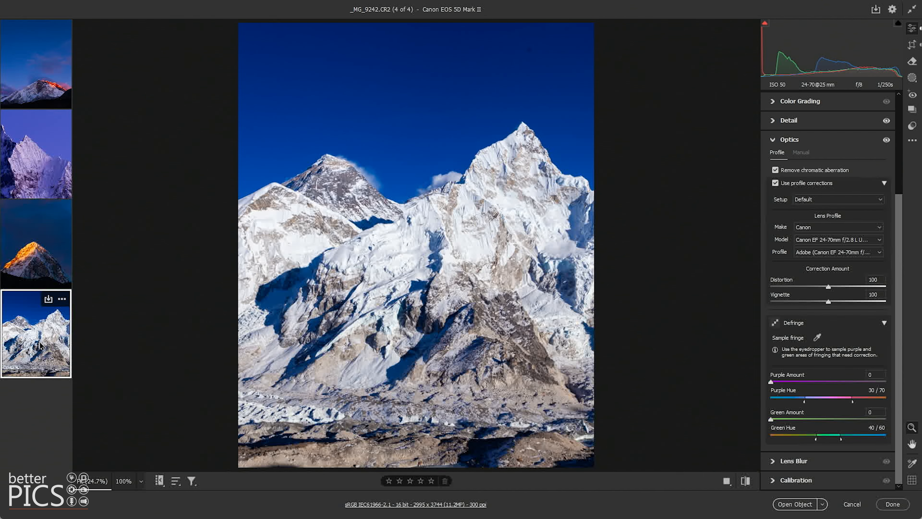
# Select all four photos, open their save options and set the destination to the Insta folder inside 3 Insta Crop
pyautogui.hotkey('ctrl', 'a')
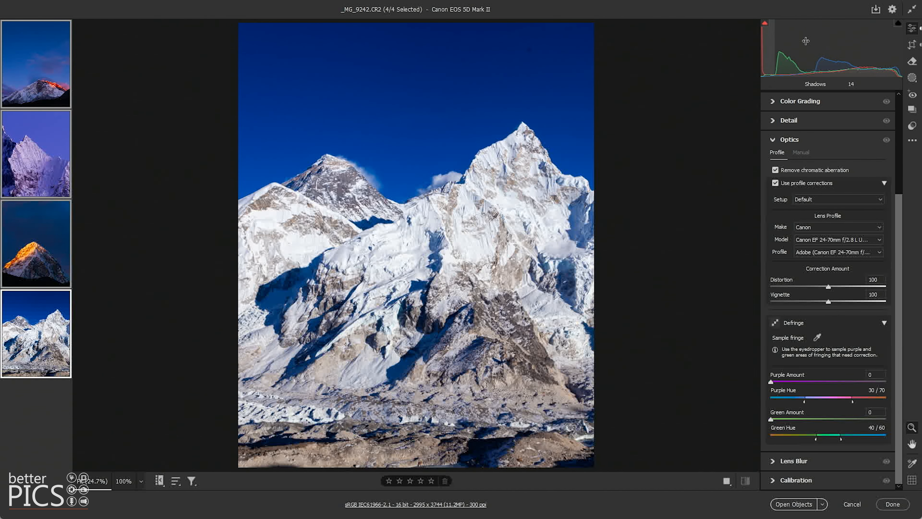
pyautogui.click(876, 9)
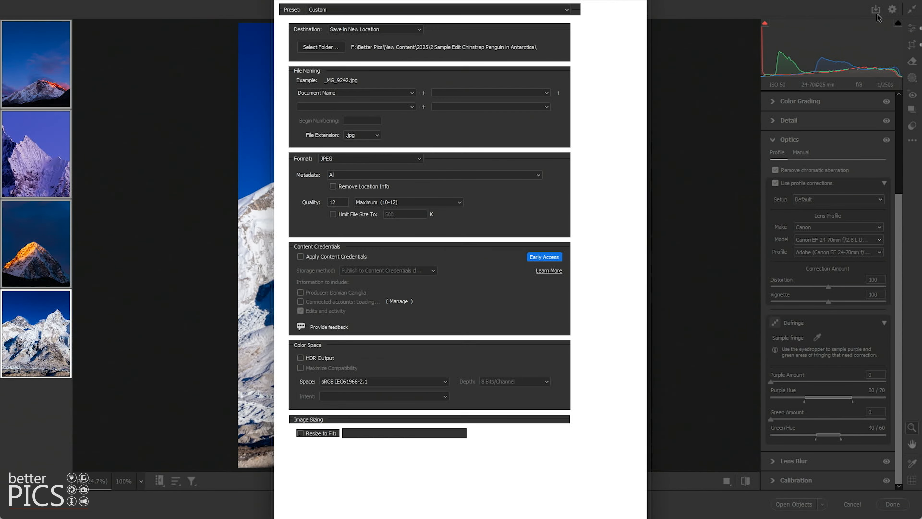
pyautogui.click(318, 68)
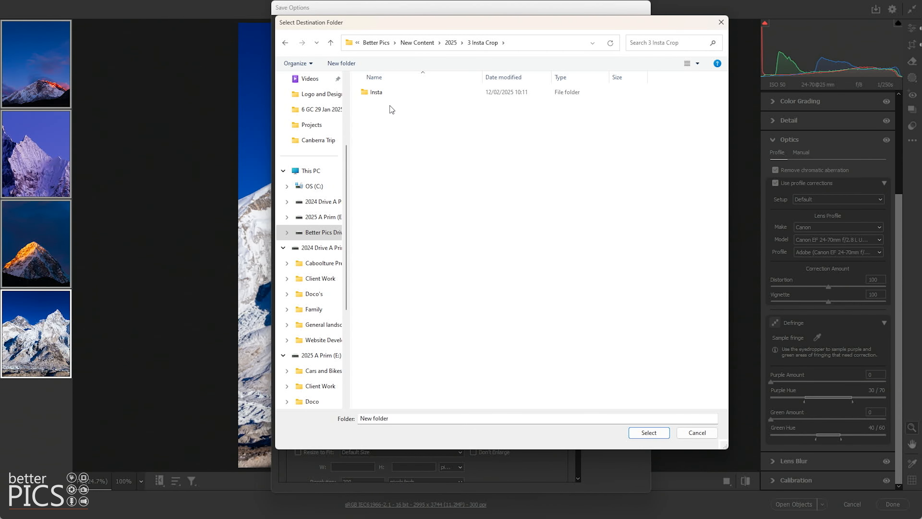
pyautogui.doubleClick(388, 95)
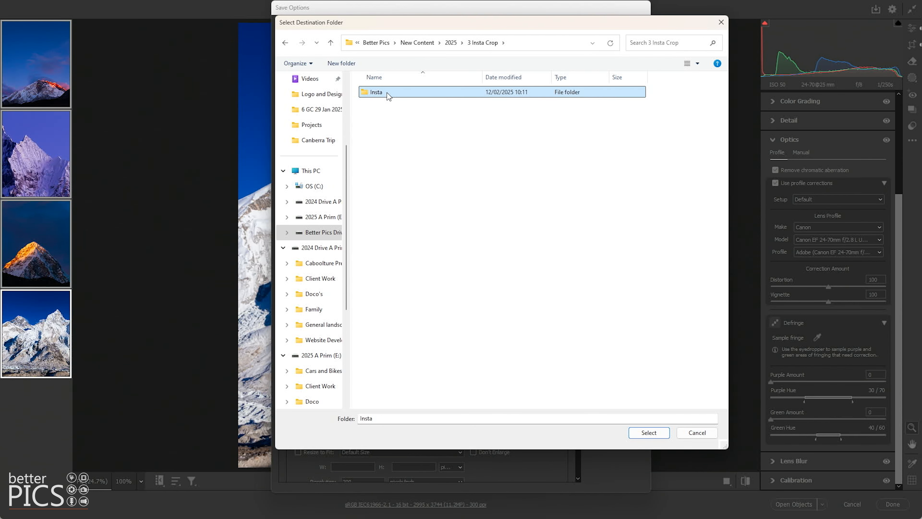
pyautogui.click(652, 435)
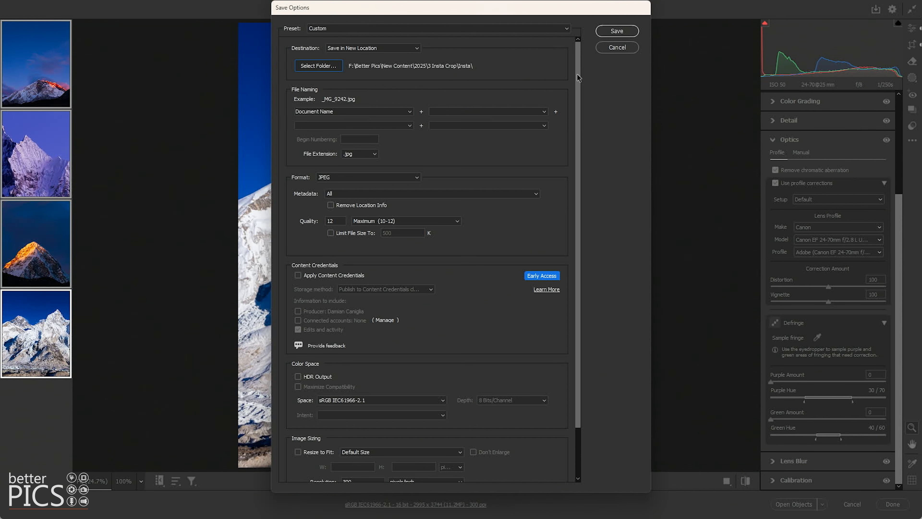
# Resize the exported JPEGs to 2000 pixels on the long side and save all four photos
pyautogui.scroll(-3, 577, 93)
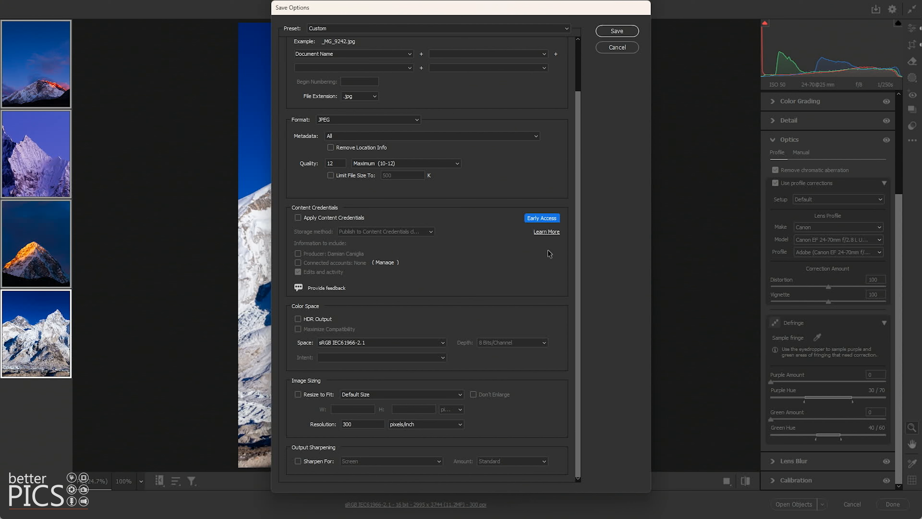
pyautogui.click(298, 394)
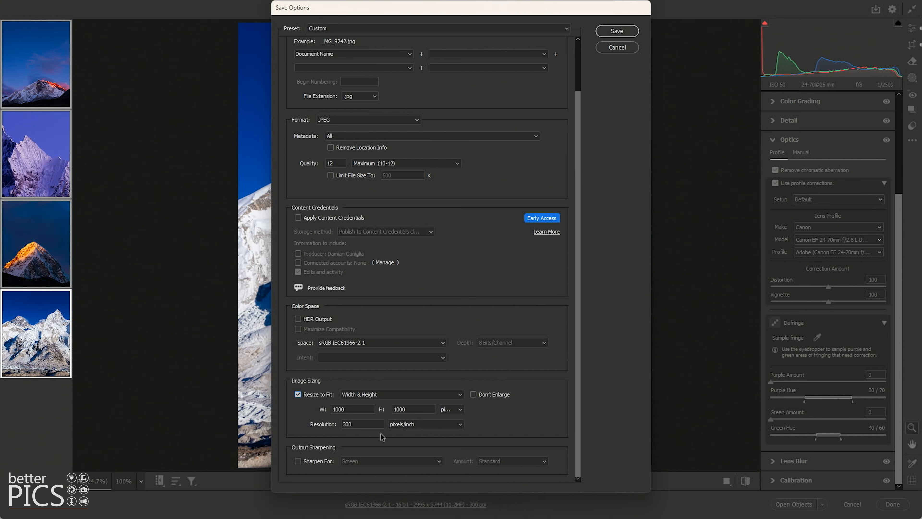
pyautogui.click(387, 395)
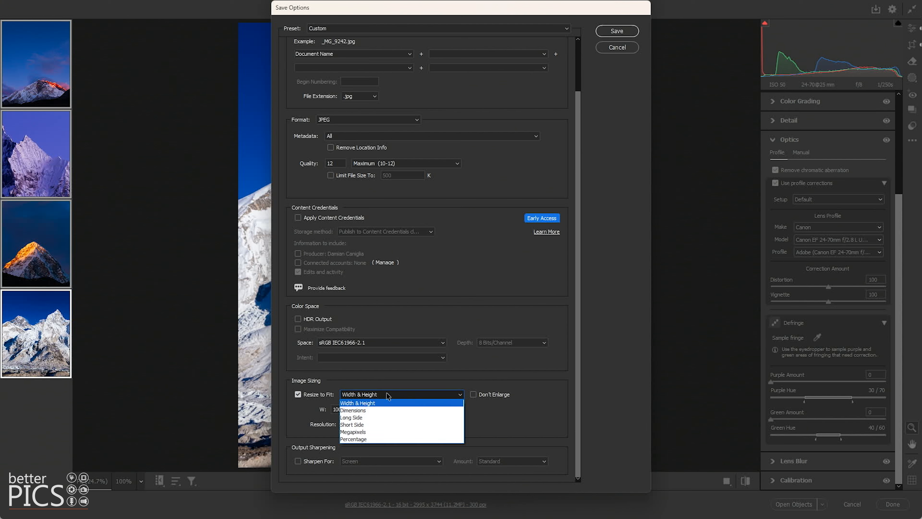
pyautogui.click(377, 418)
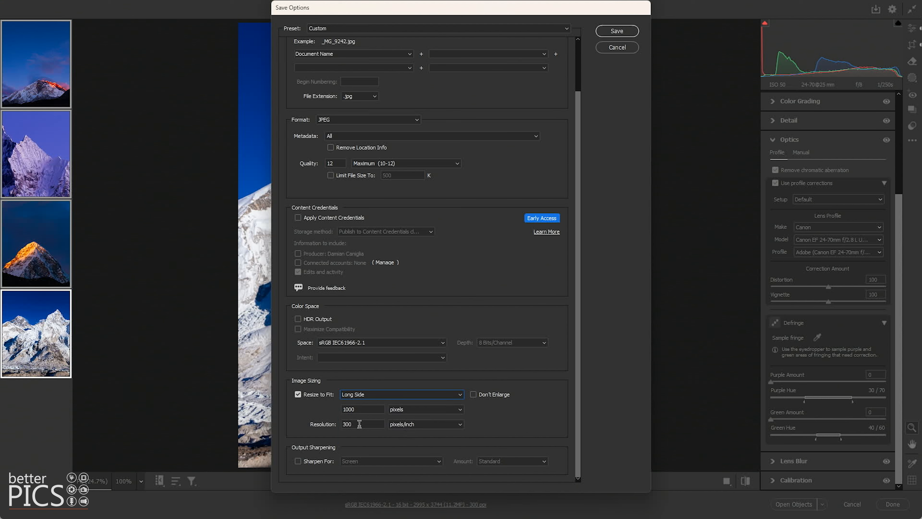
pyautogui.doubleClick(358, 409)
pyautogui.write('200')
pyautogui.click(623, 32)
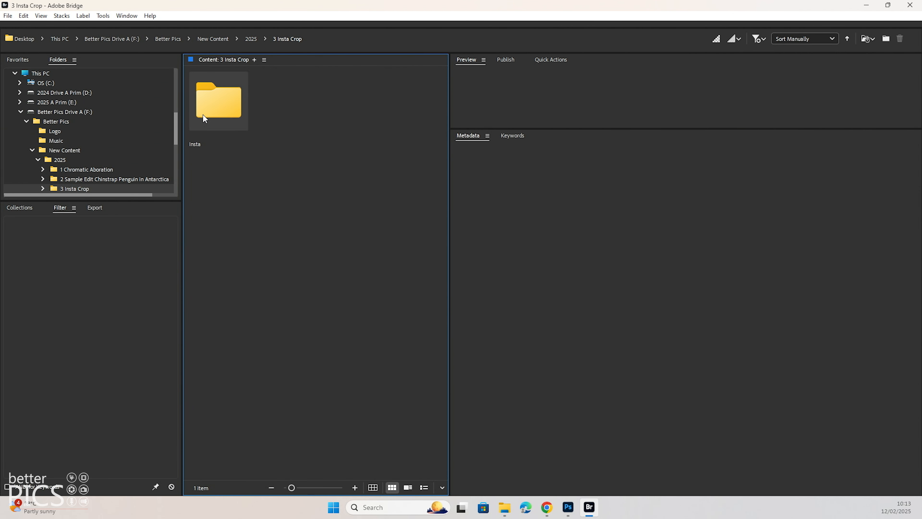
# In Adobe Bridge, open the Insta folder and check the pixel dimensions and file size of each exported JPEG
pyautogui.doubleClick(202, 114)
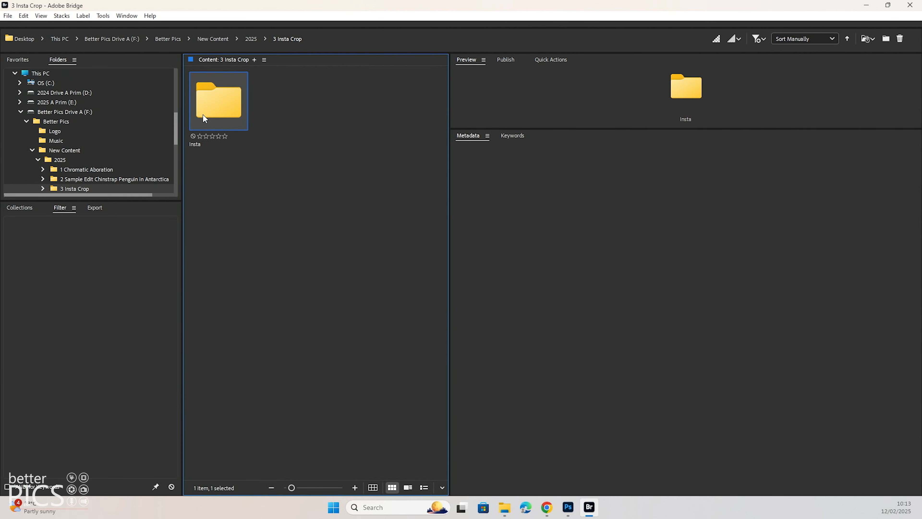
pyautogui.click(229, 127)
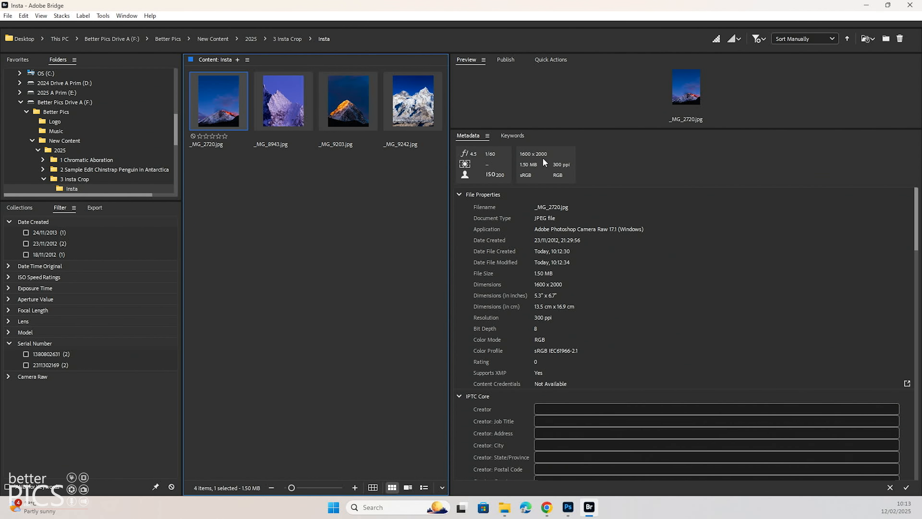
pyautogui.click(295, 96)
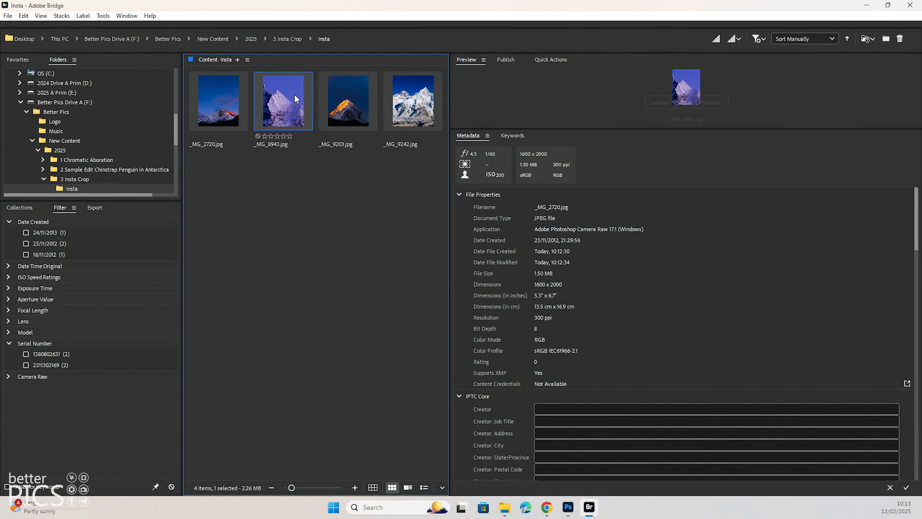
pyautogui.click(343, 104)
pyautogui.click(410, 99)
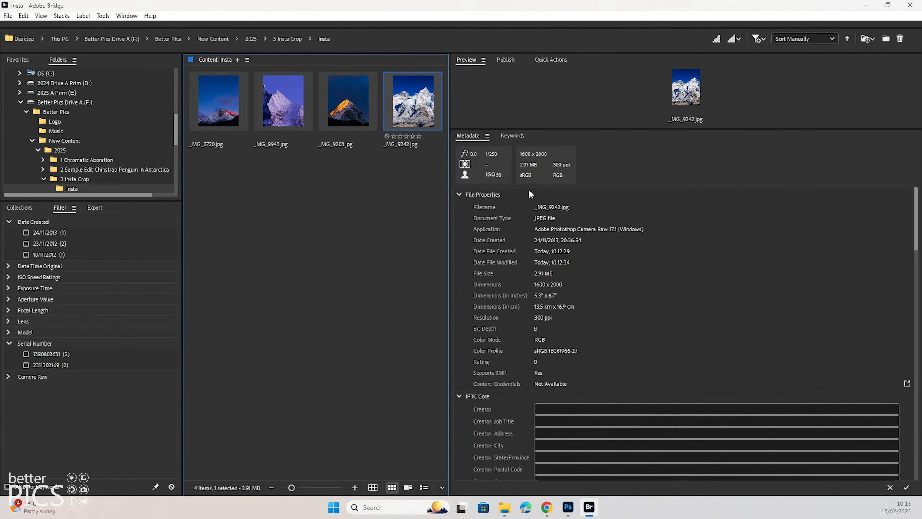
# Select all four exported JPEGs and enlarge the preview area to view them side by side
pyautogui.click(202, 127)
pyautogui.moveTo(211, 173); pyautogui.dragTo(420, 133)
pyautogui.moveTo(623, 128); pyautogui.dragTo(606, 347)
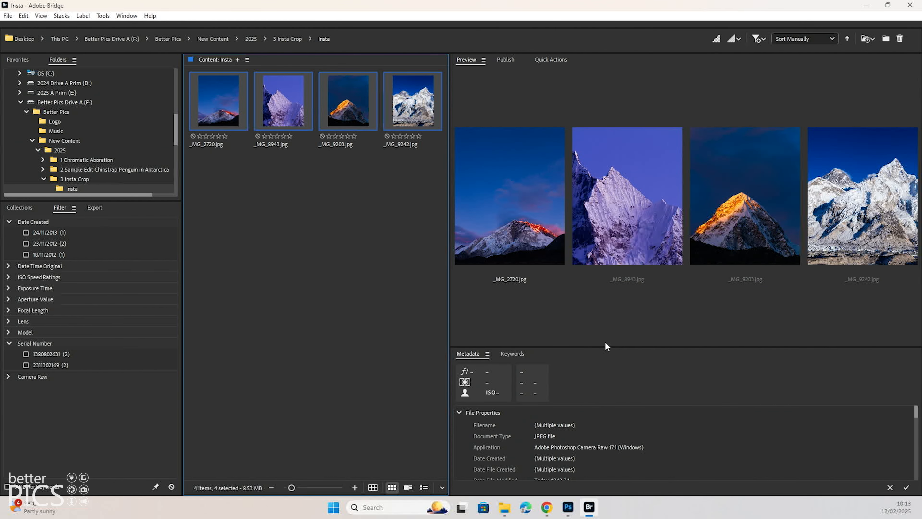